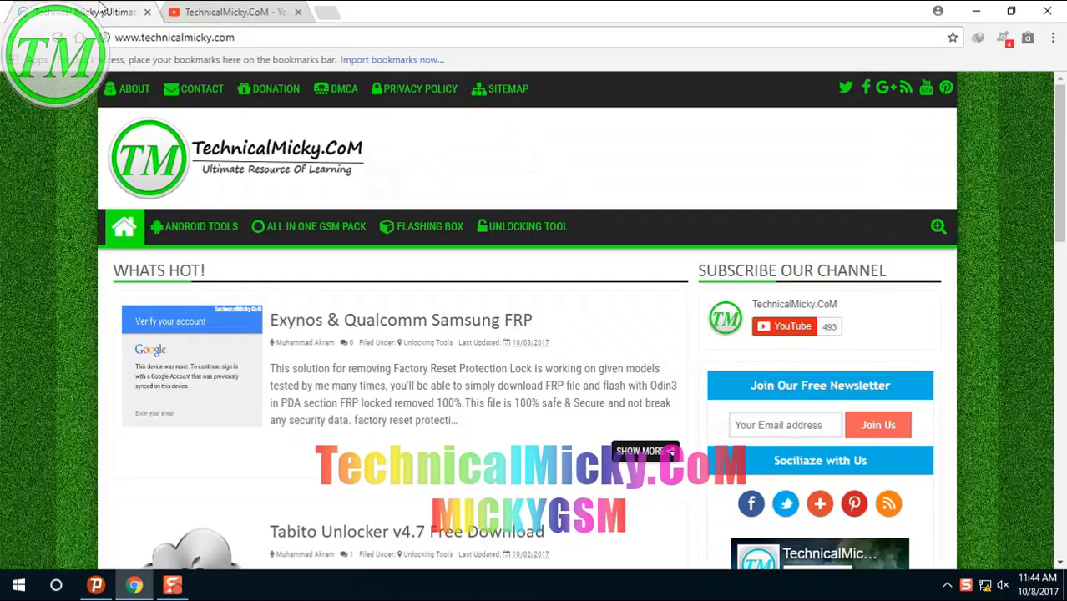
- Switch to the TechnicalMicky.CoM YouTube channel and browse its uploaded videos
left_click(100, 12)
key("ctrl+Tab")
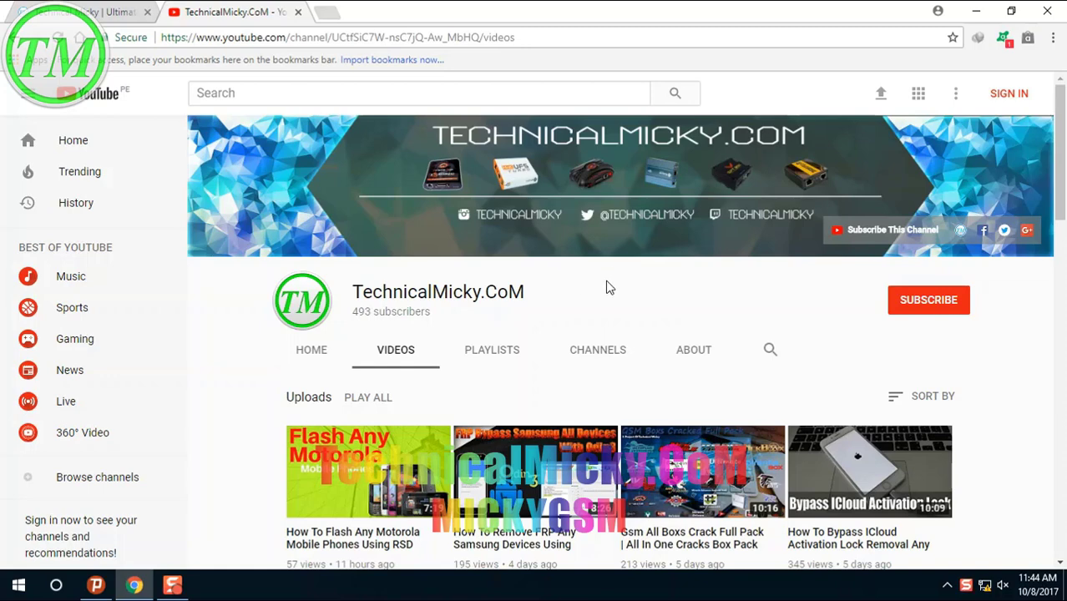
scroll(1062, 190, "down", 2)
scroll(1061, 190, "down", 1)
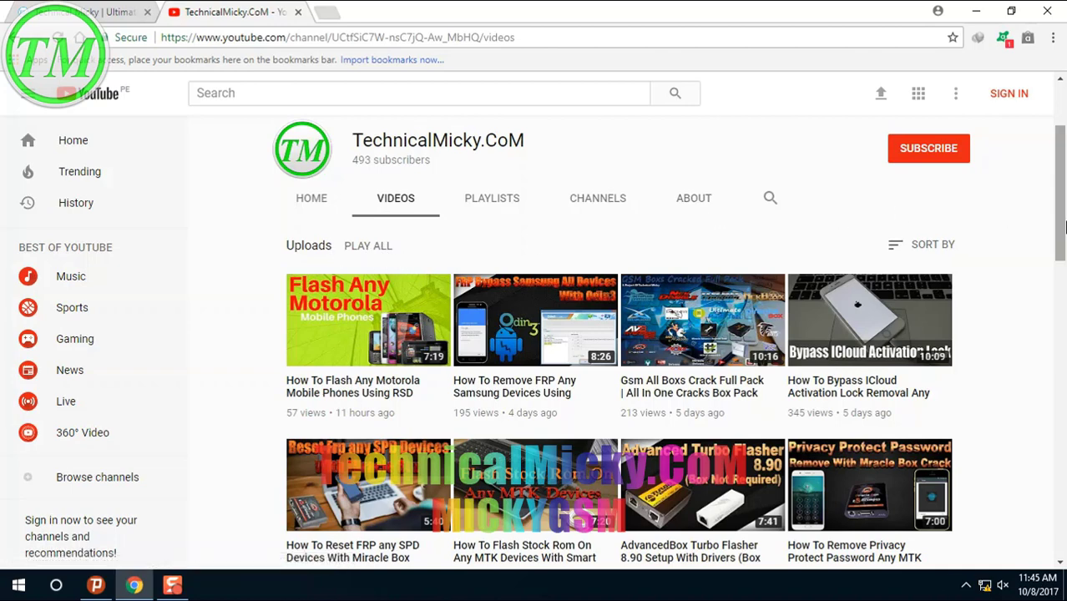
scroll(1060, 150, "up", 2)
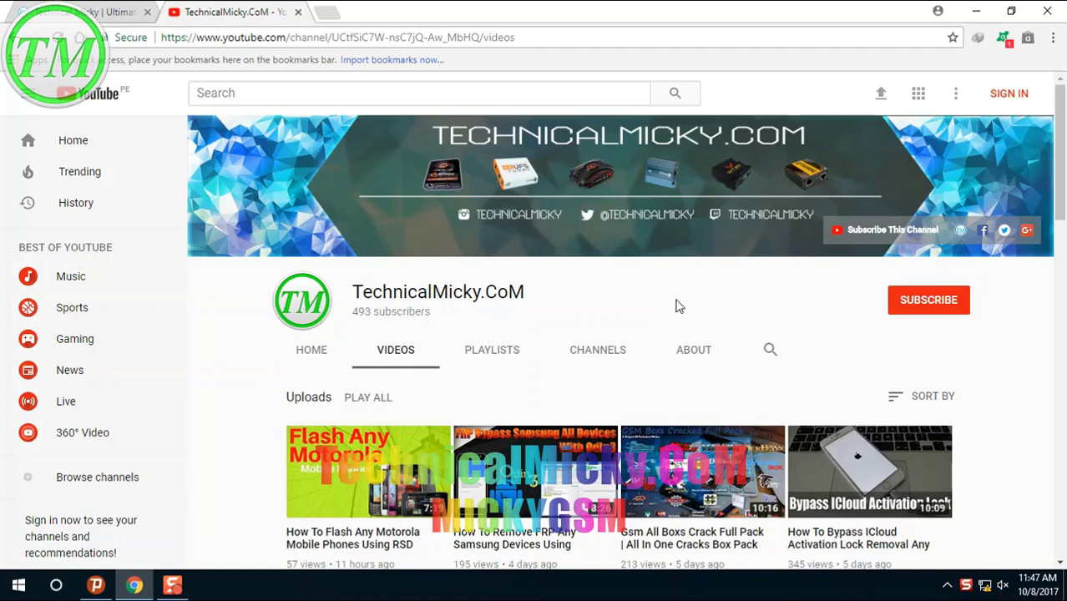
- Open the channel's video on removing FRP from any Samsung device with Odin3 and expand its full description
left_click_drag(1062, 121, 1064, 150)
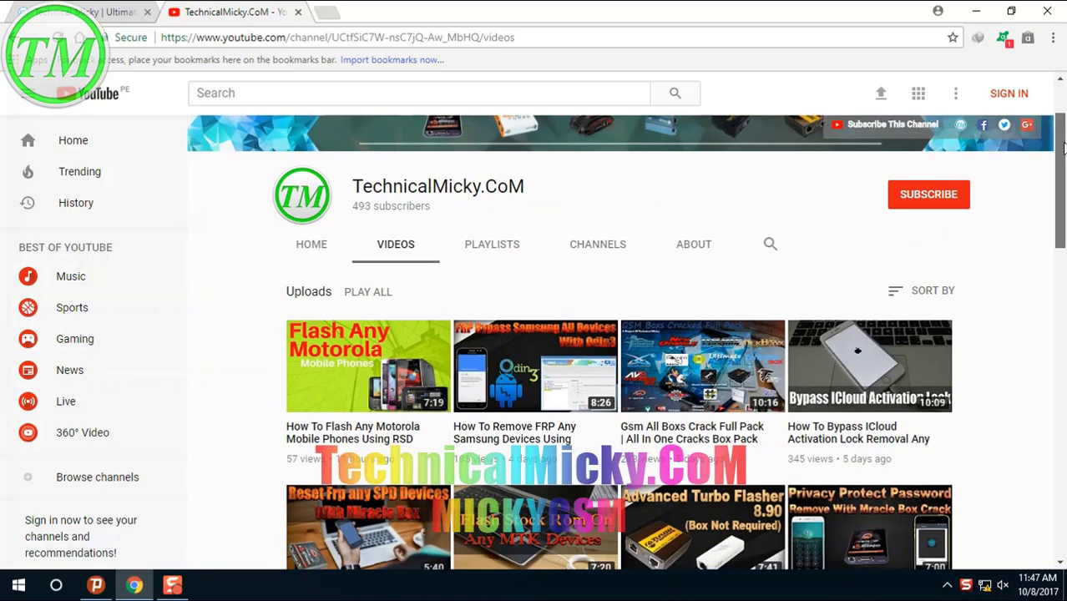
left_click(568, 340)
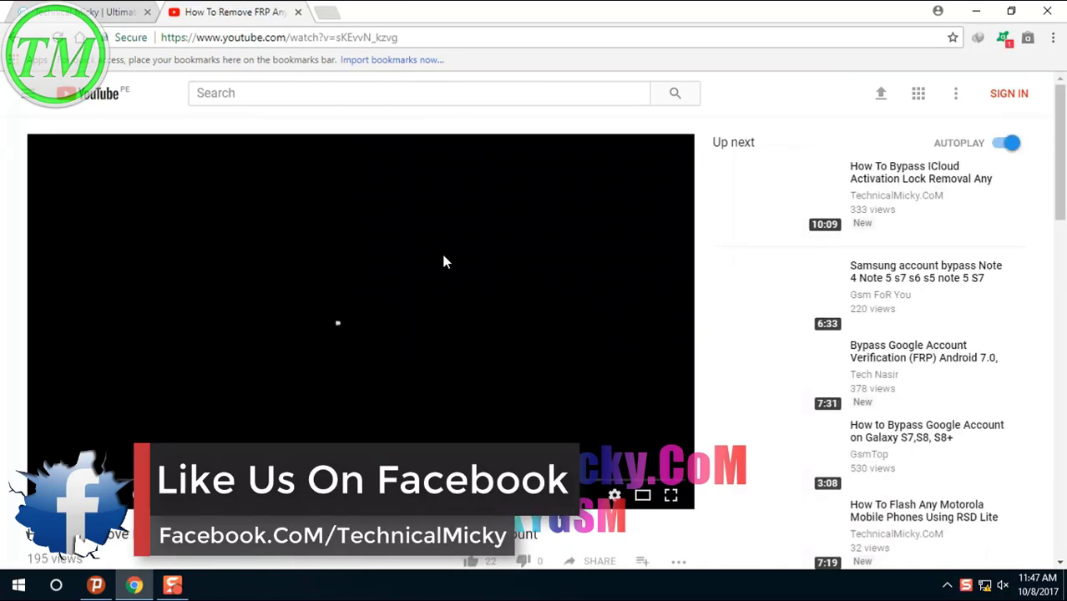
scroll(770, 298, "down", 5)
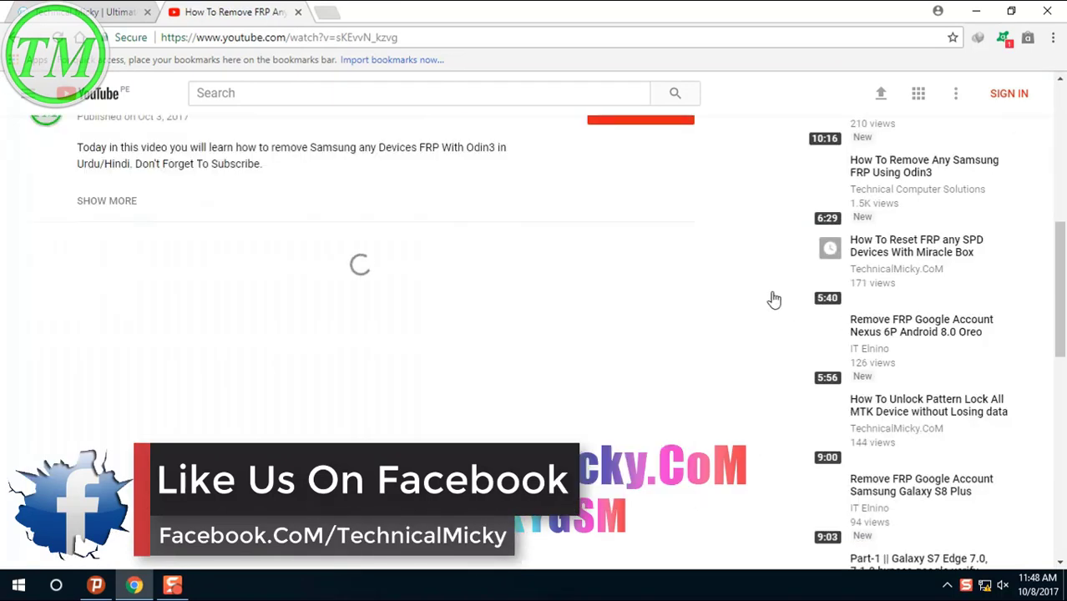
left_click(117, 208)
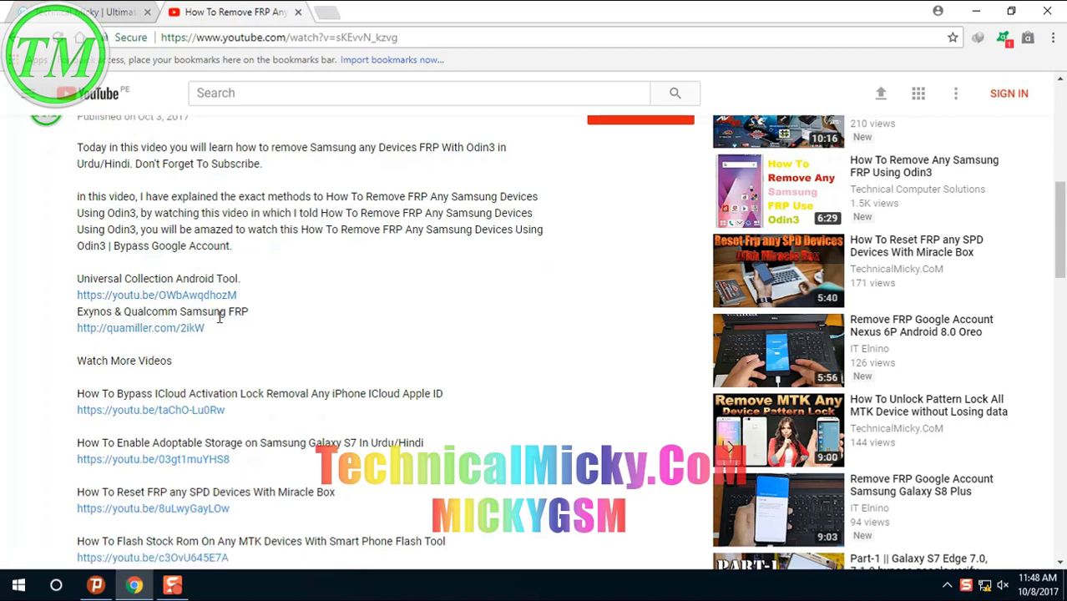
- Follow the Exynos & Qualcomm Samsung FRP link in the description and skip the adf.ly ad to reach the article
left_click(140, 328)
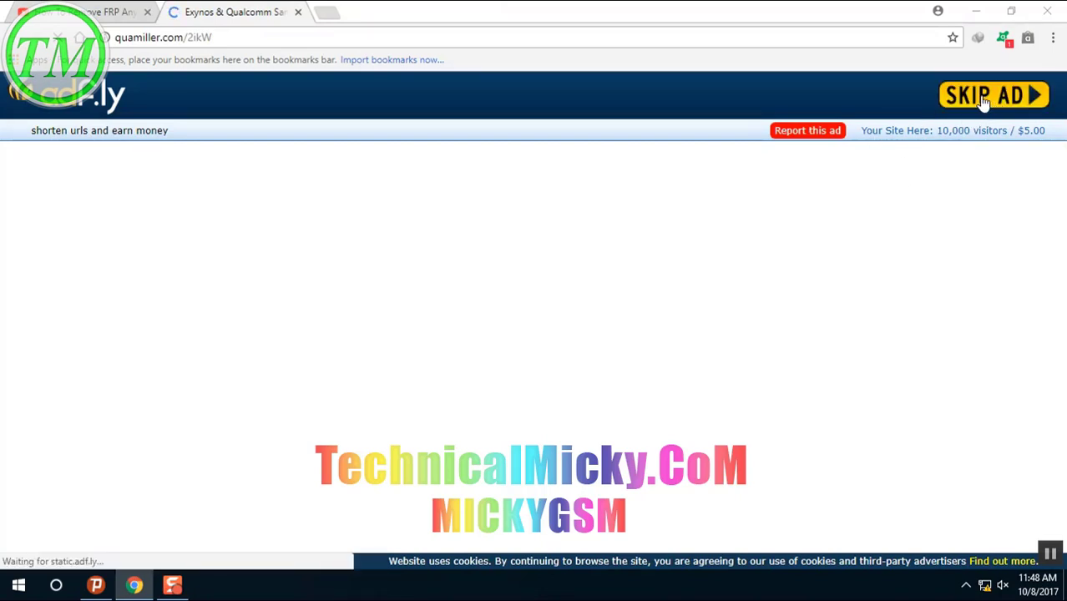
right_click(983, 101)
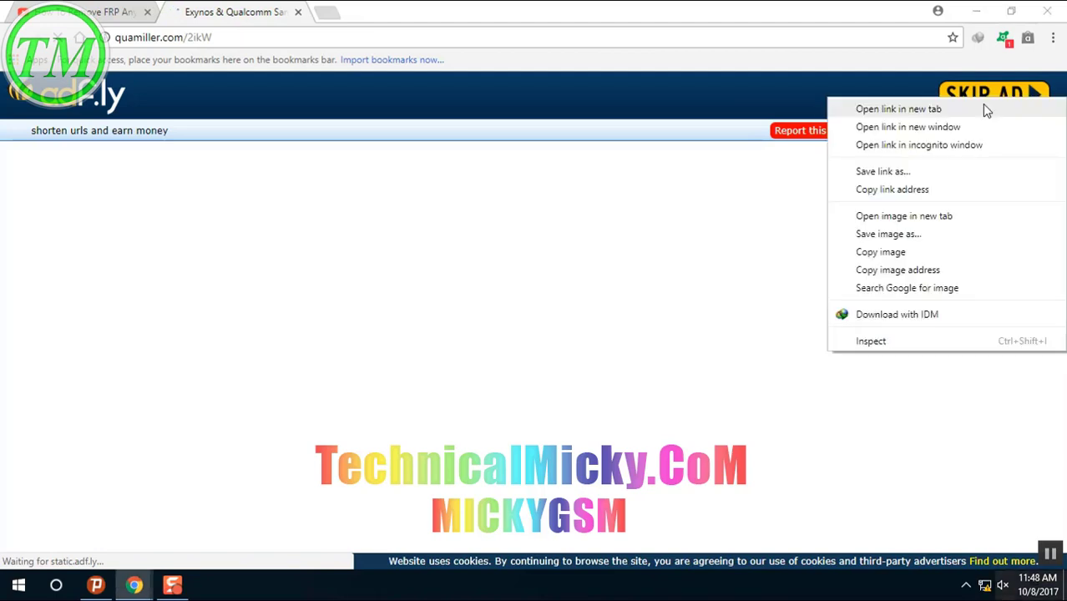
left_click(898, 110)
key("ctrl+w")
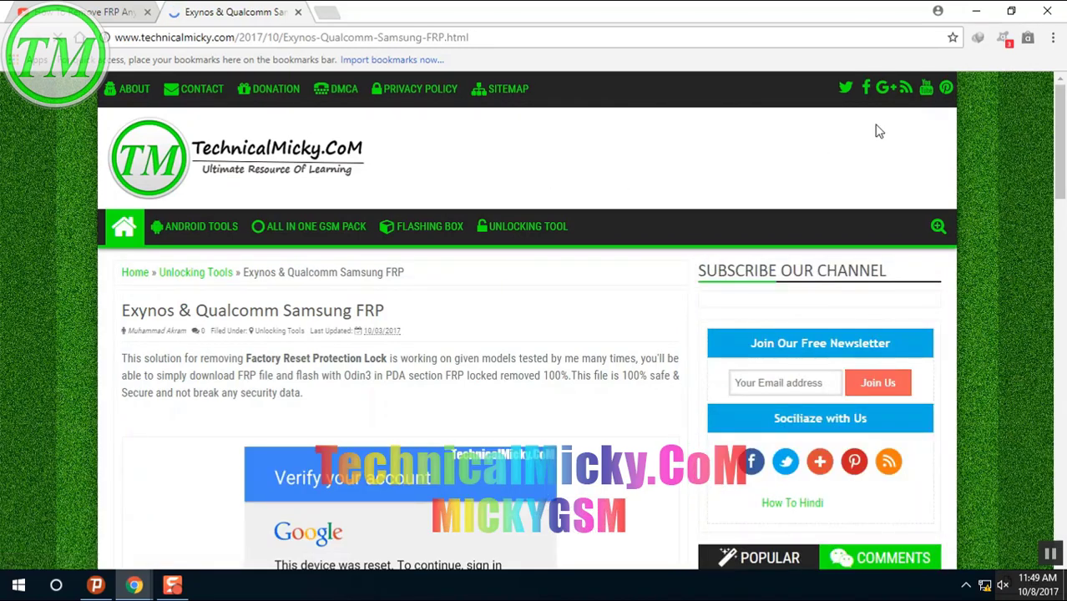
- Find the download details and the Exynos & Qualcomm link at the end of the article
left_click_drag(1063, 120, 1056, 336)
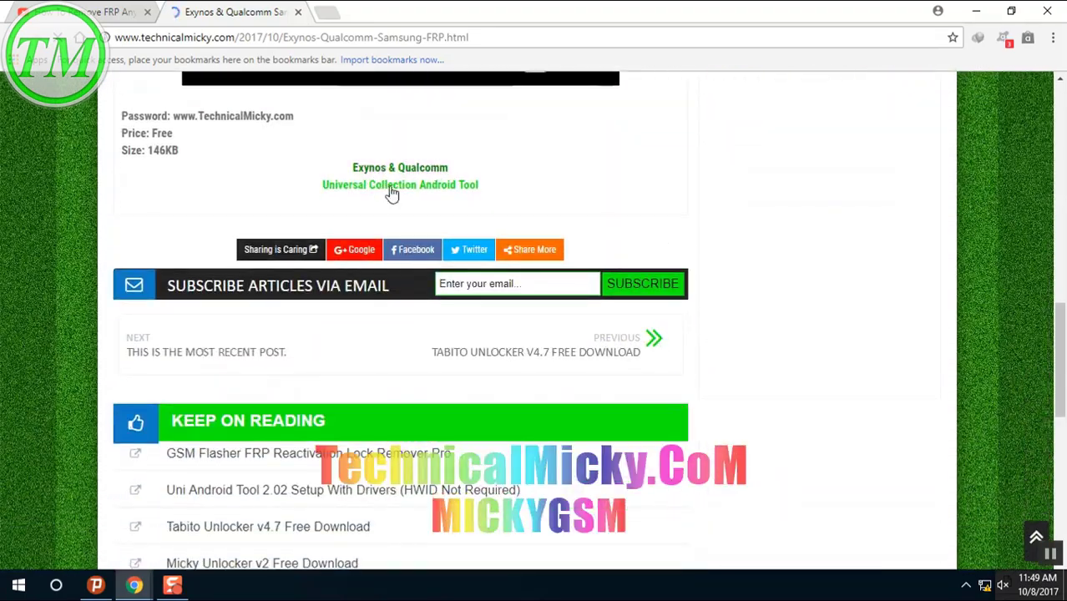
left_click(408, 171)
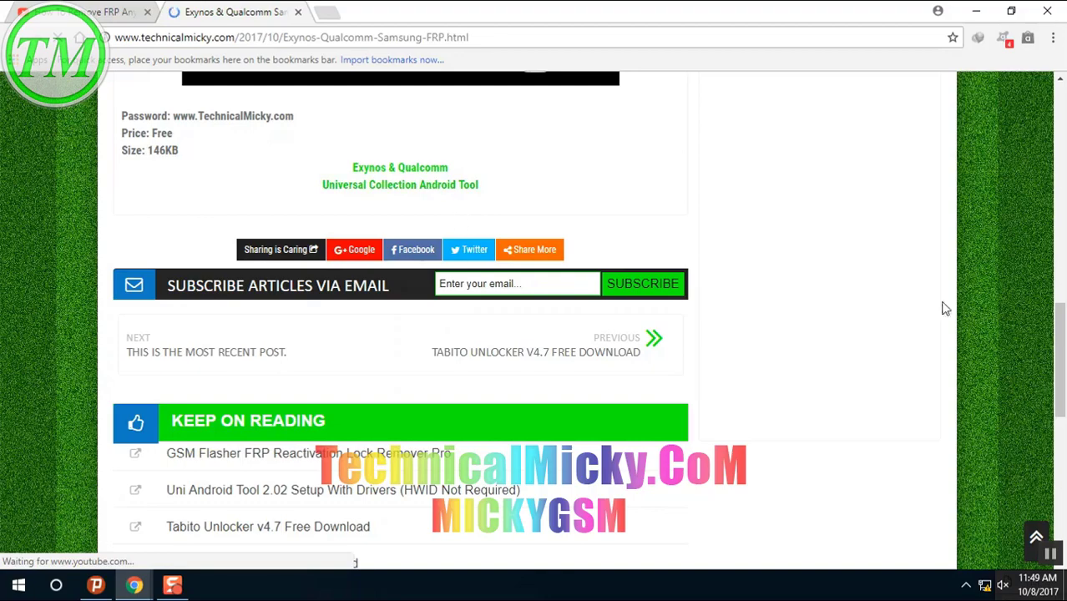
- Open the popular post on Gsm Aladdin v2 v1.34 and find its download options
left_click_drag(1059, 334, 1059, 220)
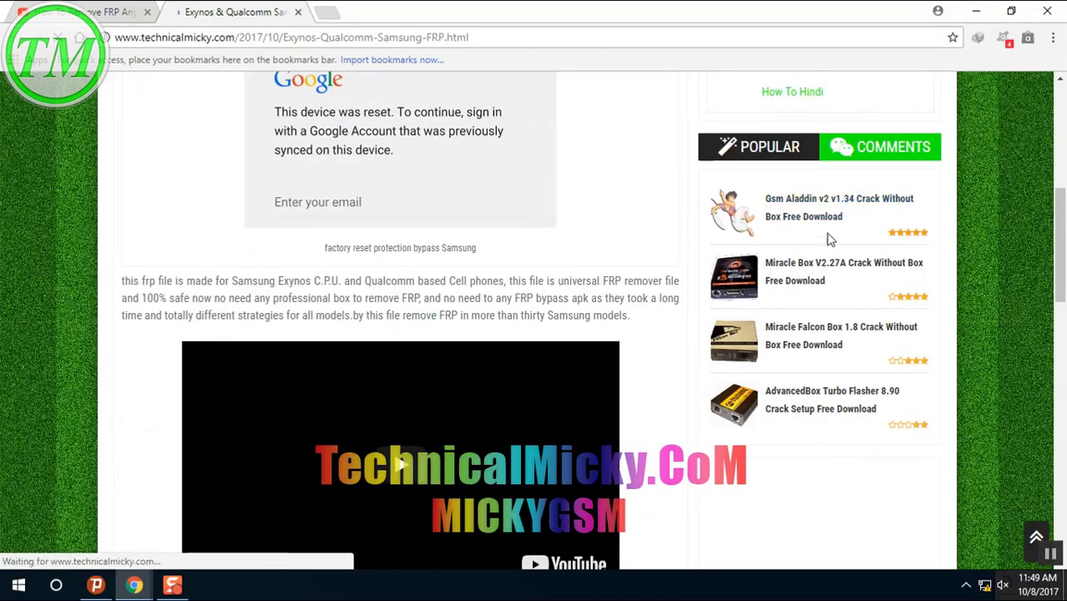
left_click_drag(1058, 213, 1058, 328)
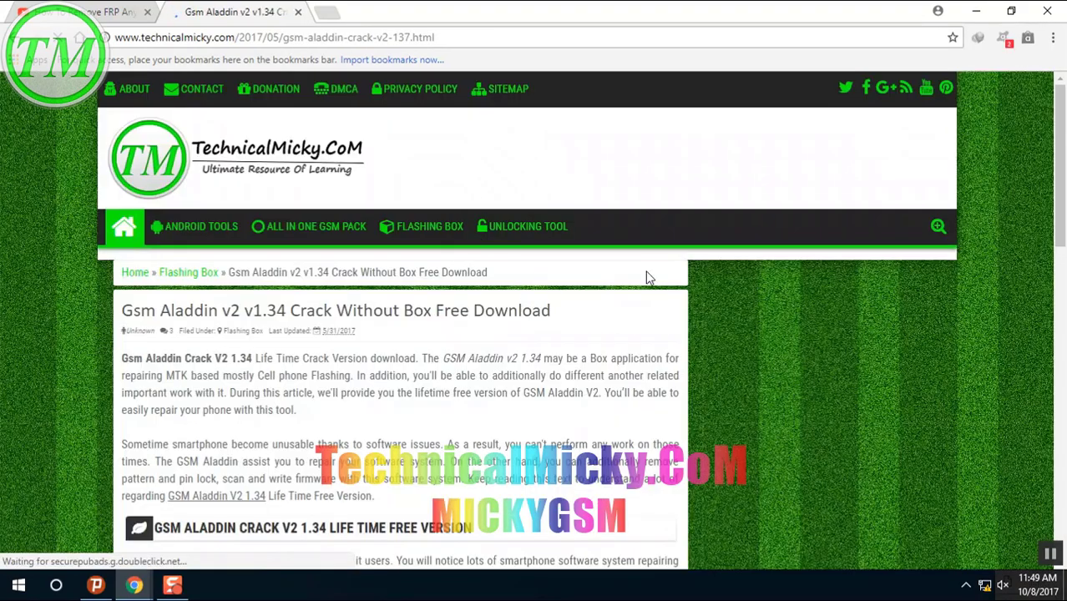
left_click_drag(1064, 106, 1062, 290)
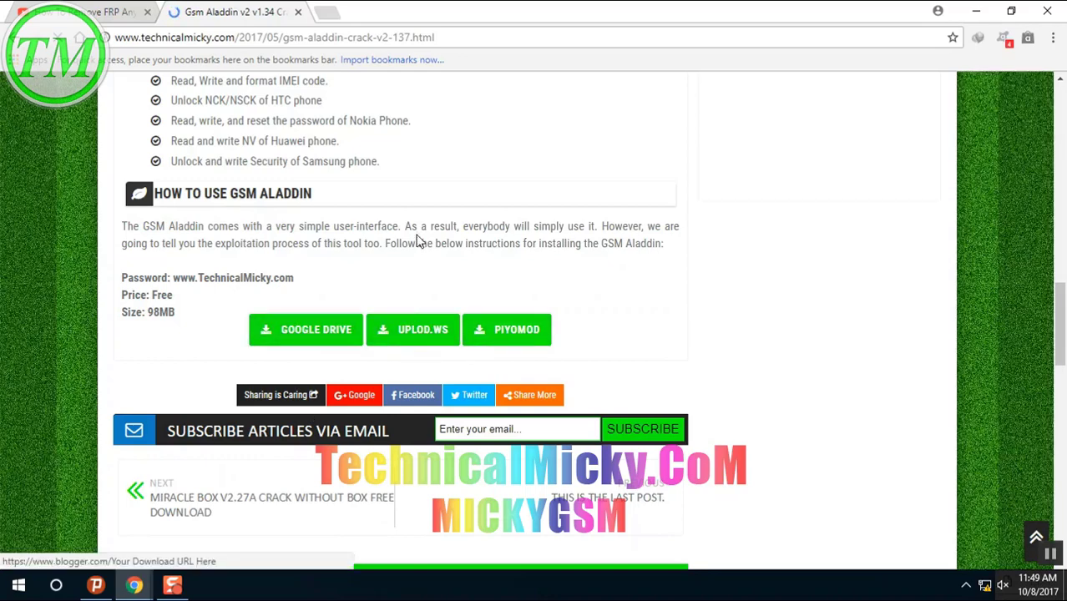
- Close the Gsm Aladdin article and open the TM RSD Lite (All Version) folder on the desktop
left_click(298, 12)
mouse_move(134, 584)
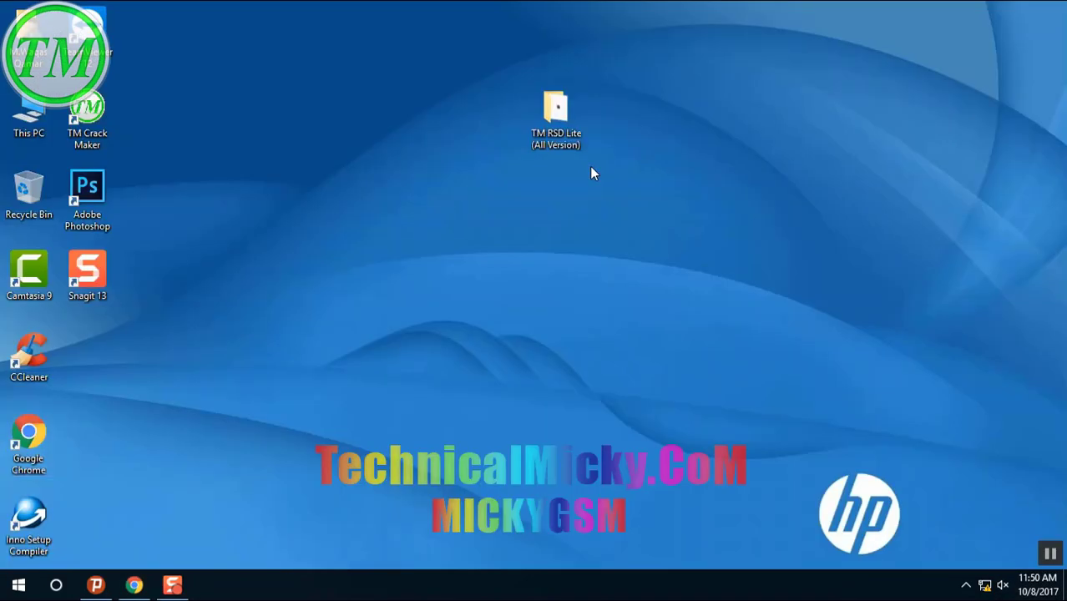
right_click(589, 166)
left_click(632, 213)
double_click(551, 112)
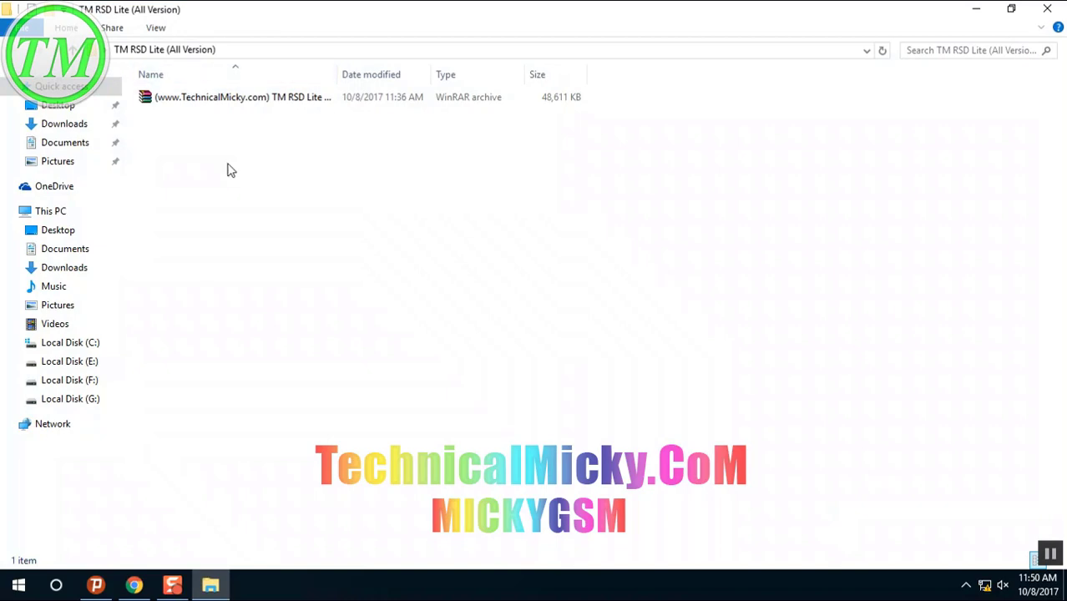
- Show the folder's contents as large icons and open the TM RSD Lite archive in WinRAR
right_click(230, 170)
mouse_move(276, 174)
left_click(467, 191)
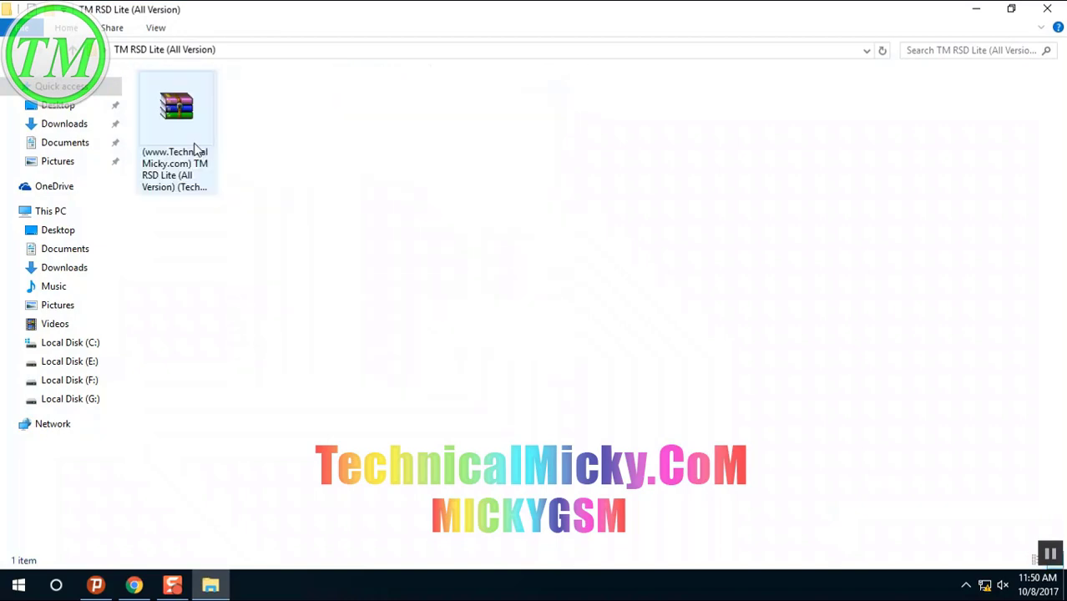
left_click(185, 160)
right_click(187, 161)
left_click(209, 166)
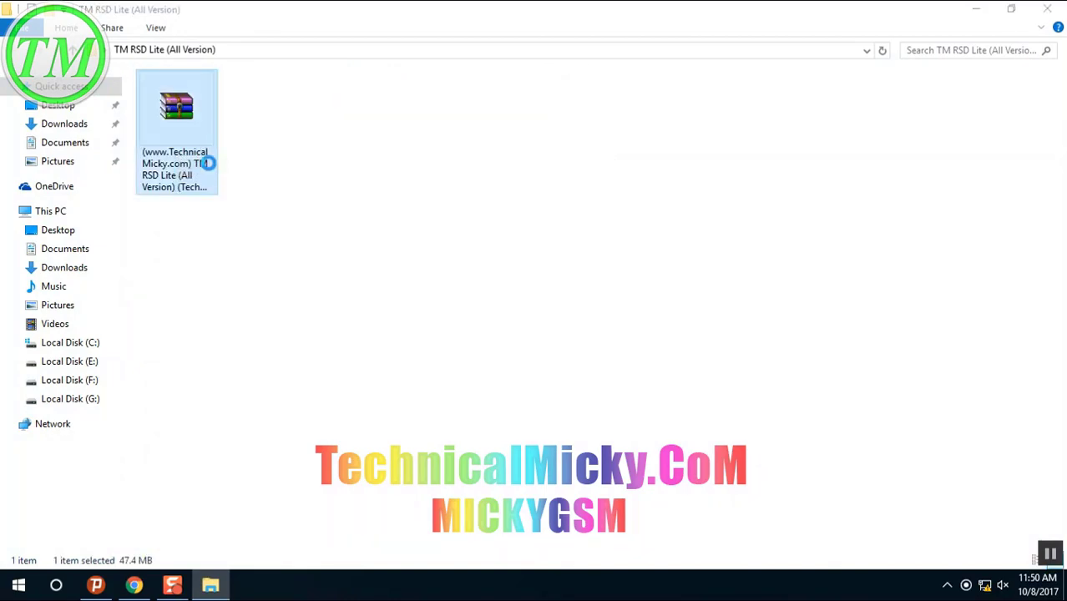
left_click(465, 211)
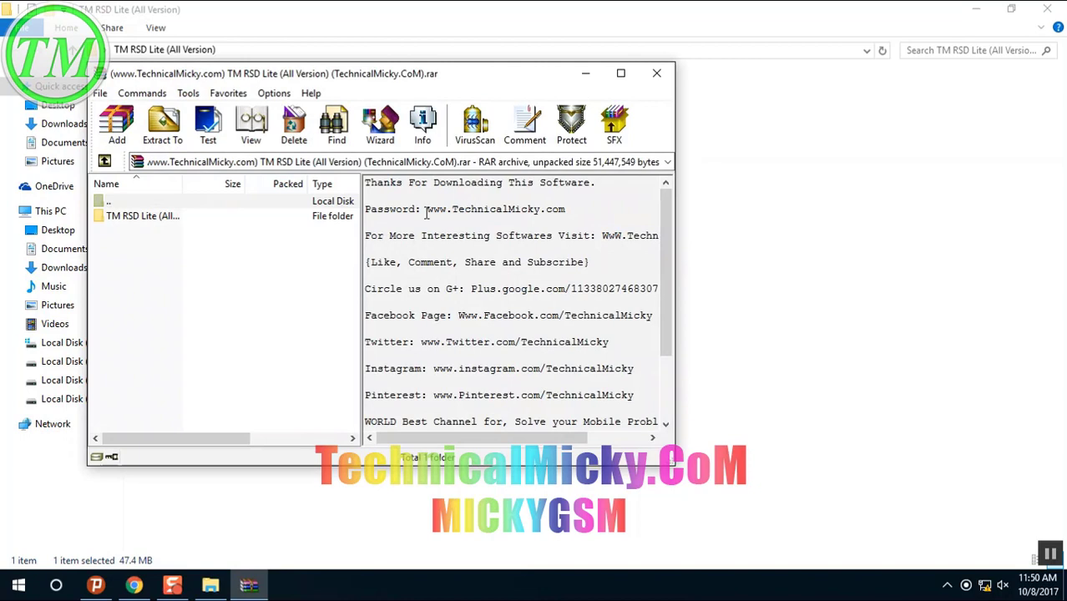
- Extract the TM RSD Lite folder into the open directory using the archive password copied from the archive comment, and close WinRAR
left_click_drag(427, 209, 568, 210)
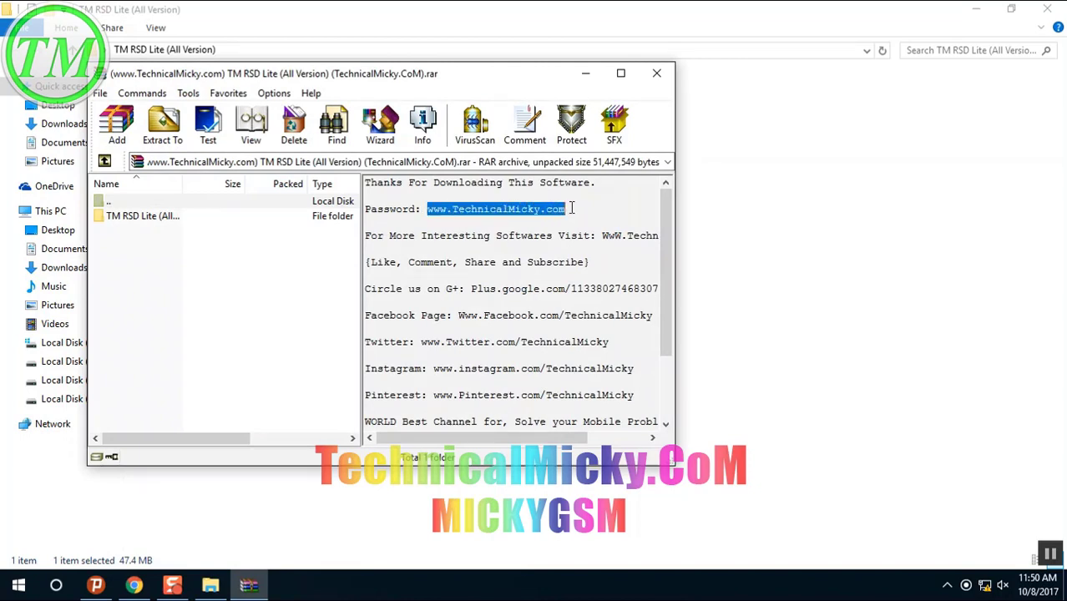
right_click(557, 211)
left_click(575, 262)
left_click_drag(199, 219, 736, 246)
right_click(419, 228)
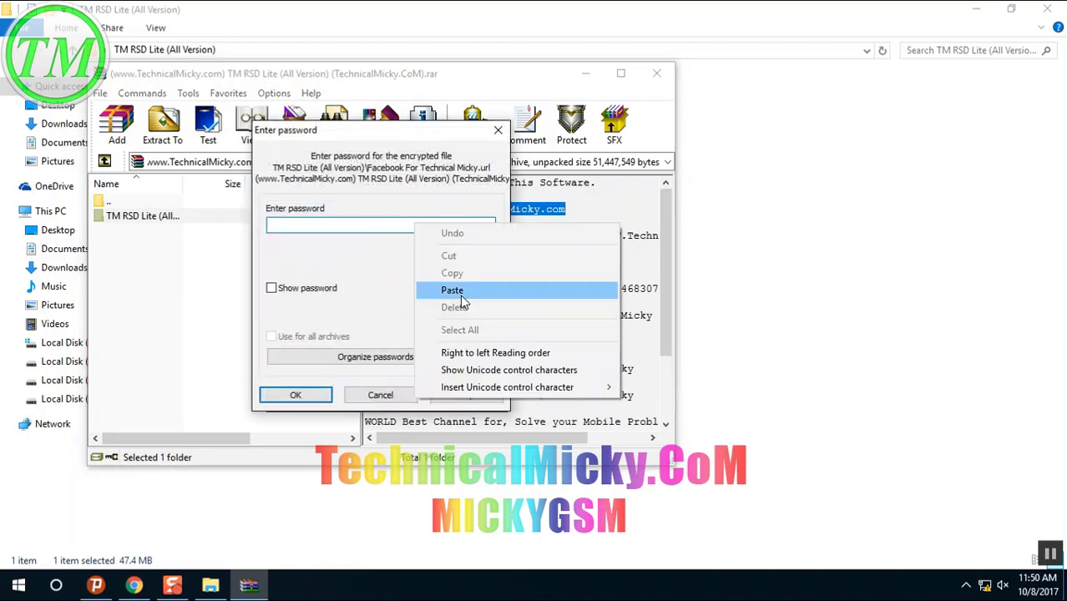
left_click(451, 288)
left_click(292, 397)
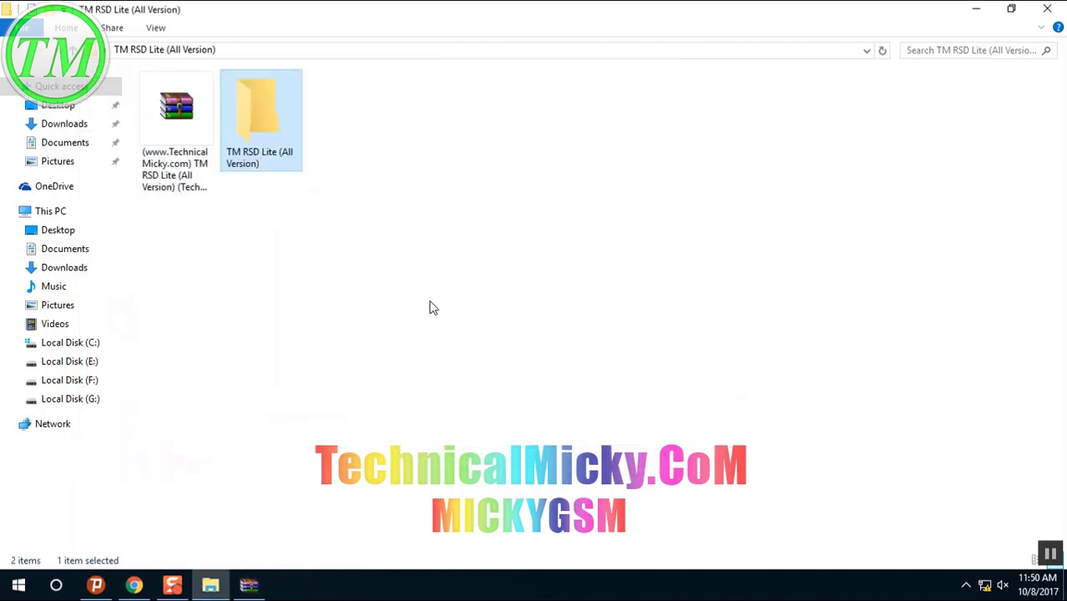
left_click(250, 586)
right_click(250, 586)
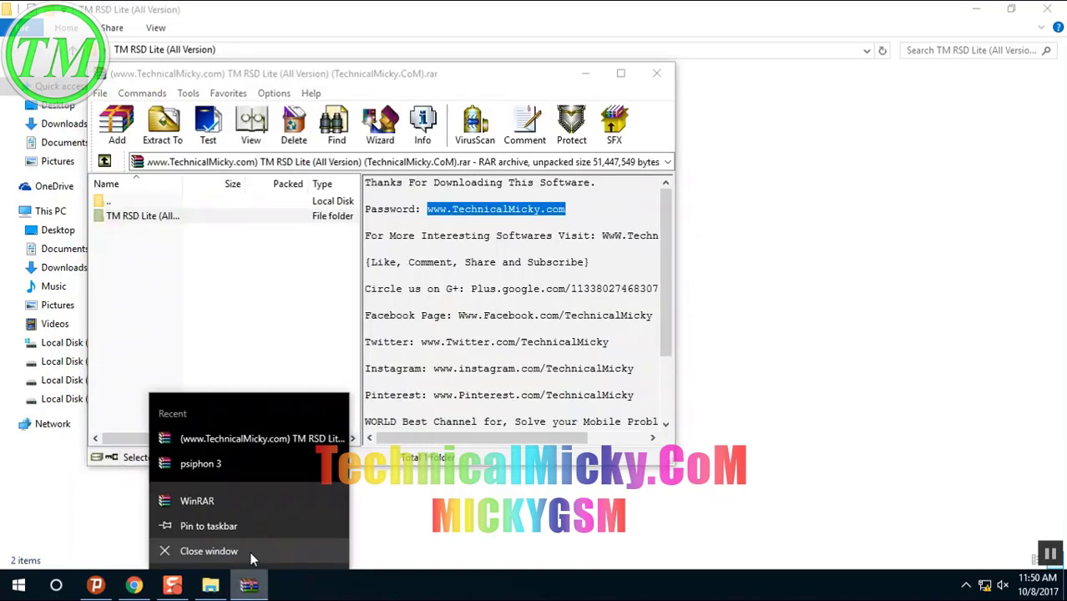
left_click(249, 551)
- Open the extracted TM RSD Lite (All Version) folder and show its contents as large icons
double_click(262, 117)
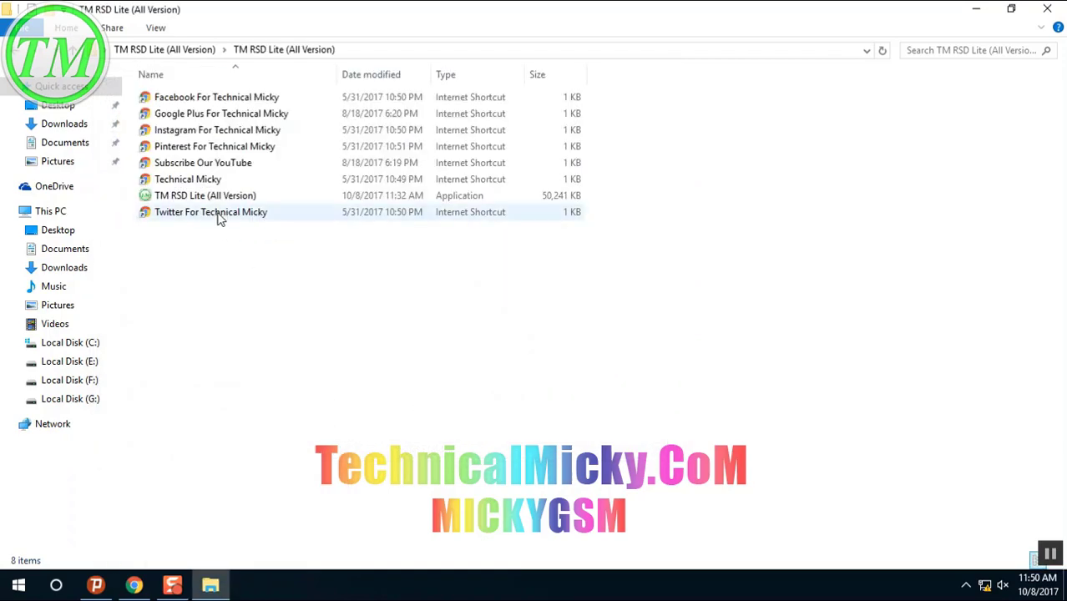
right_click(185, 232)
mouse_move(251, 243)
left_click(414, 260)
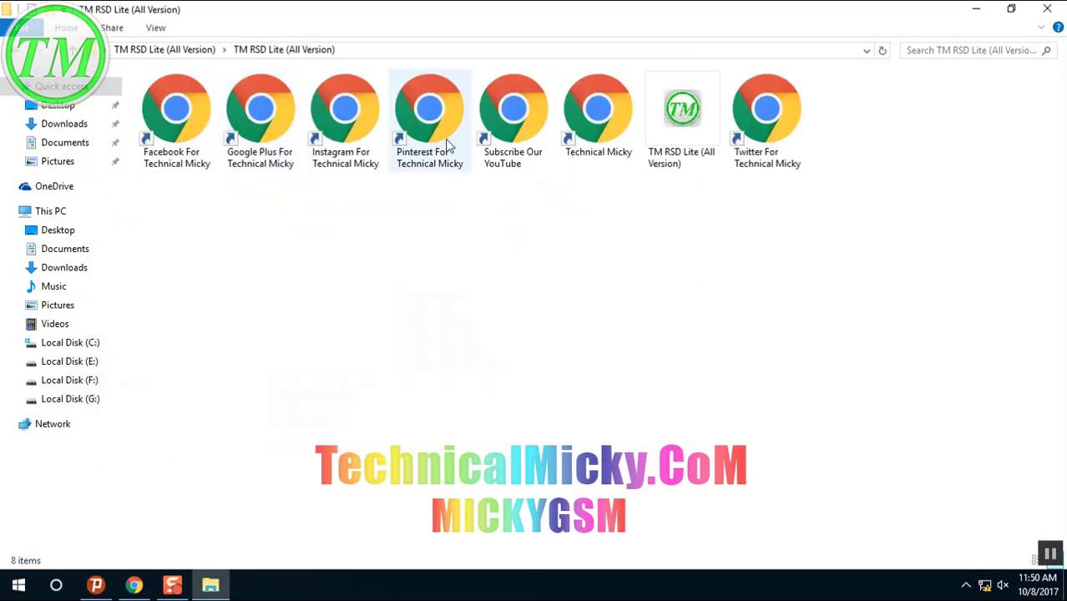
- Launch the TM RSD Lite (All Version) application from the extracted folder
right_click(685, 159)
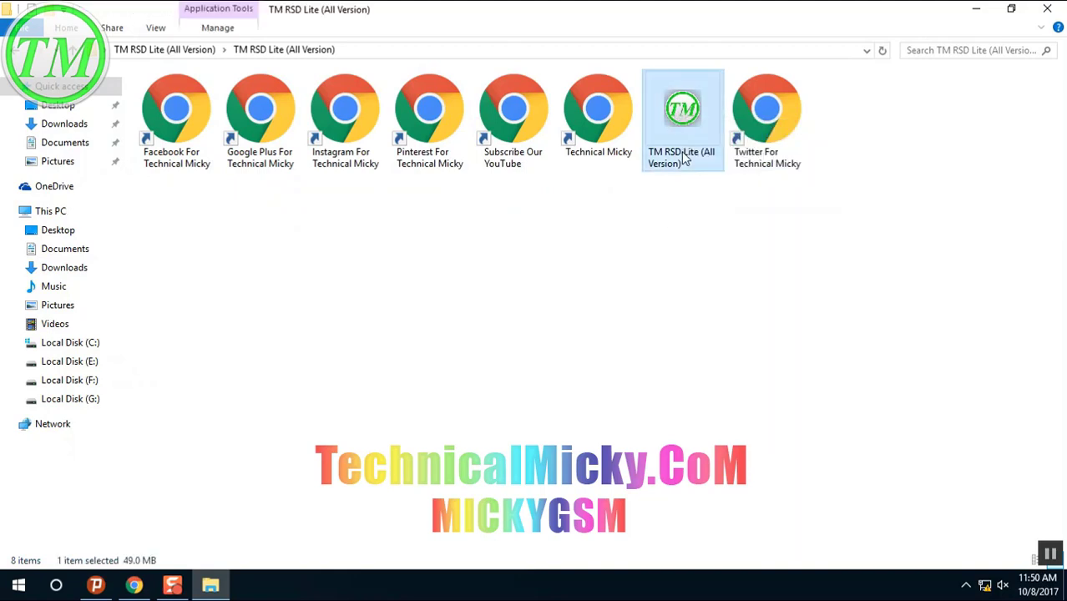
left_click(701, 166)
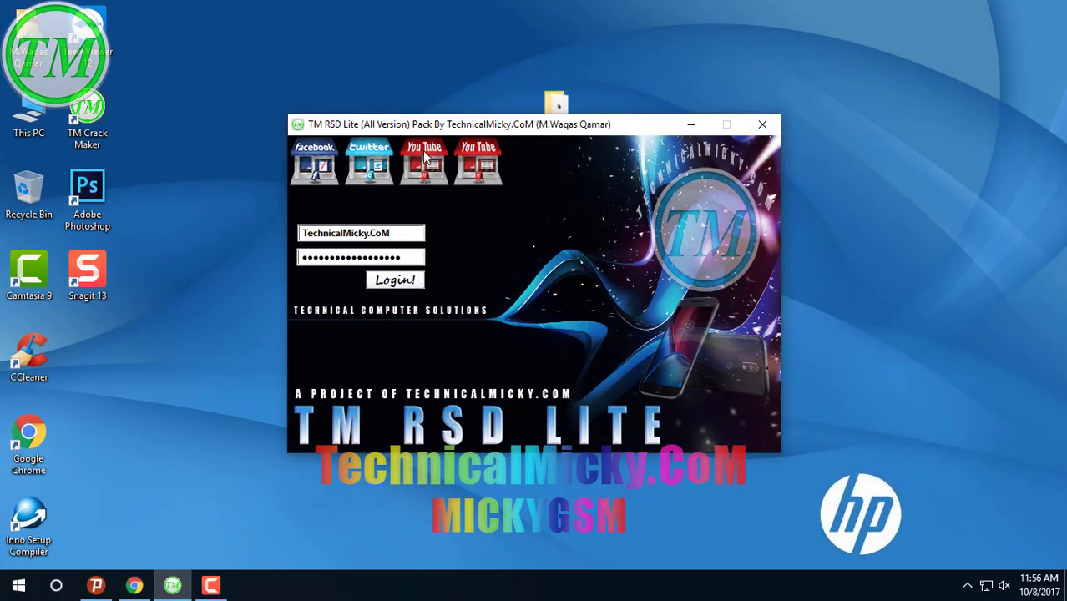
mouse_move(364, 124)
left_mouse_down()
mouse_move(358, 138)
mouse_move(370, 126)
left_mouse_up()
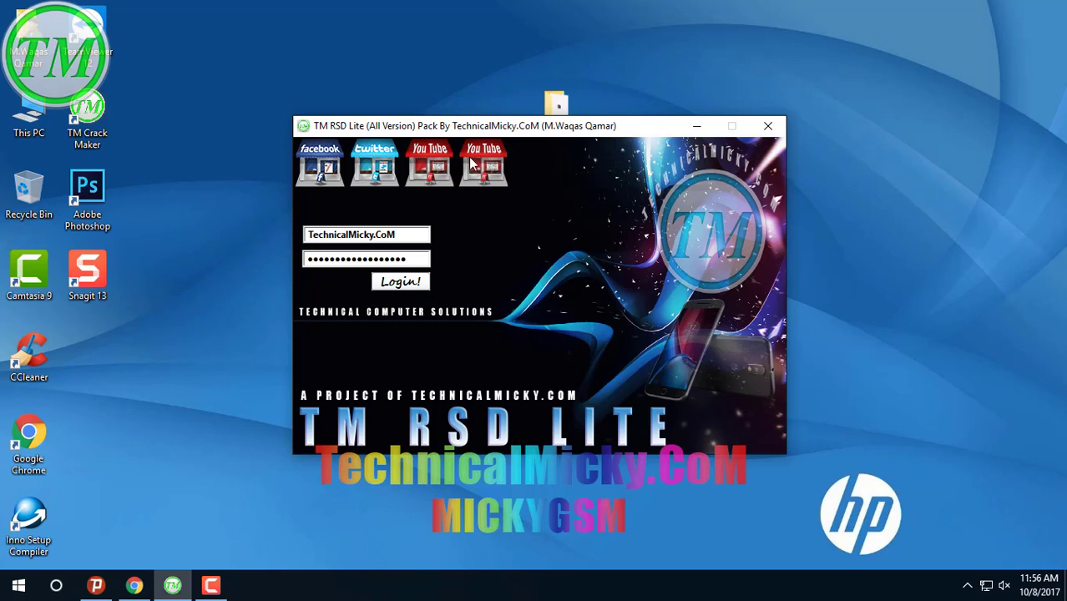
- Review the prefilled user name and password fields and log in to TM RSD Lite
left_click_drag(403, 236, 299, 244)
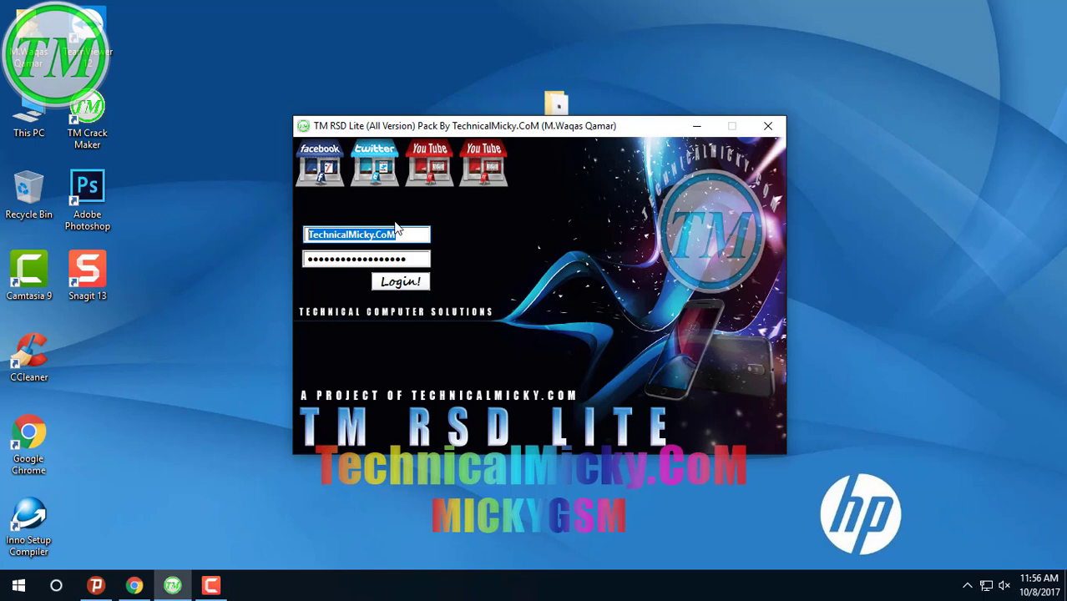
left_click(399, 234)
left_click_drag(399, 235, 308, 235)
left_click(402, 235)
left_click_drag(421, 259, 307, 282)
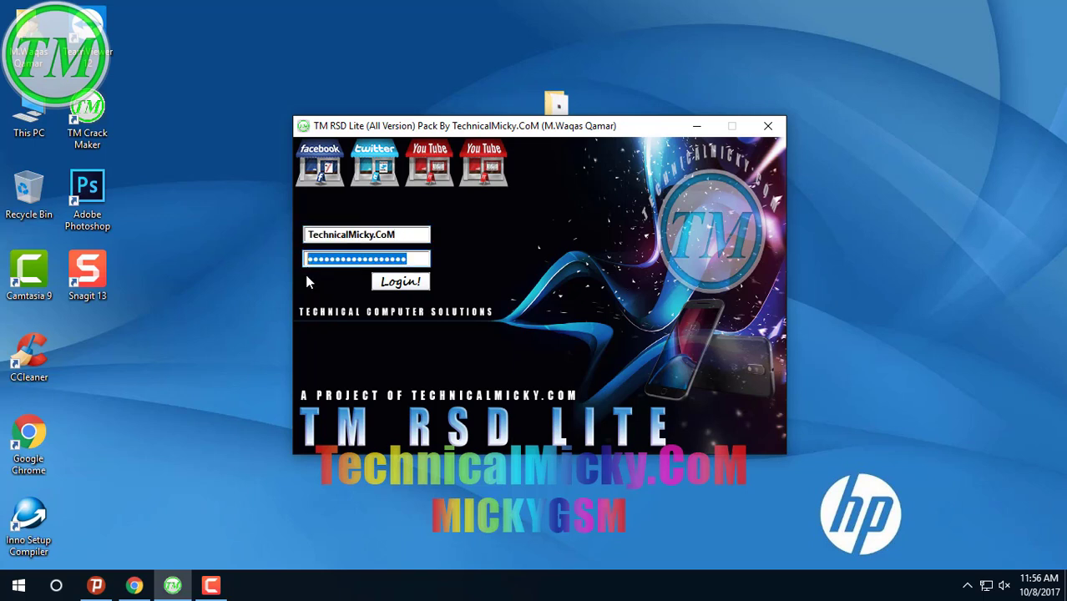
left_click(415, 260)
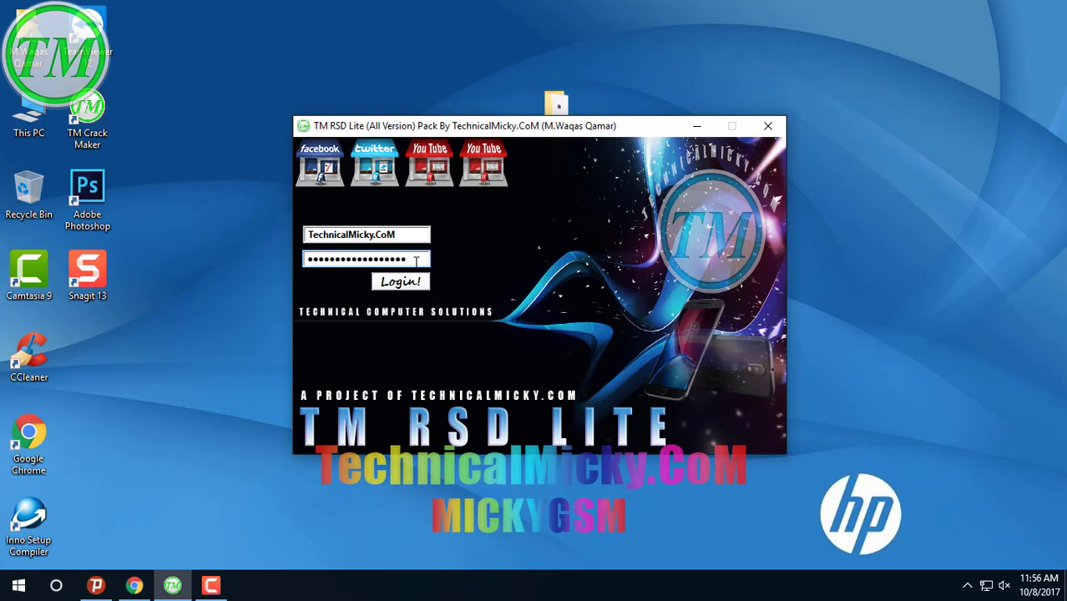
left_click_drag(407, 259, 298, 274)
left_click(409, 237)
left_click_drag(409, 237, 313, 238)
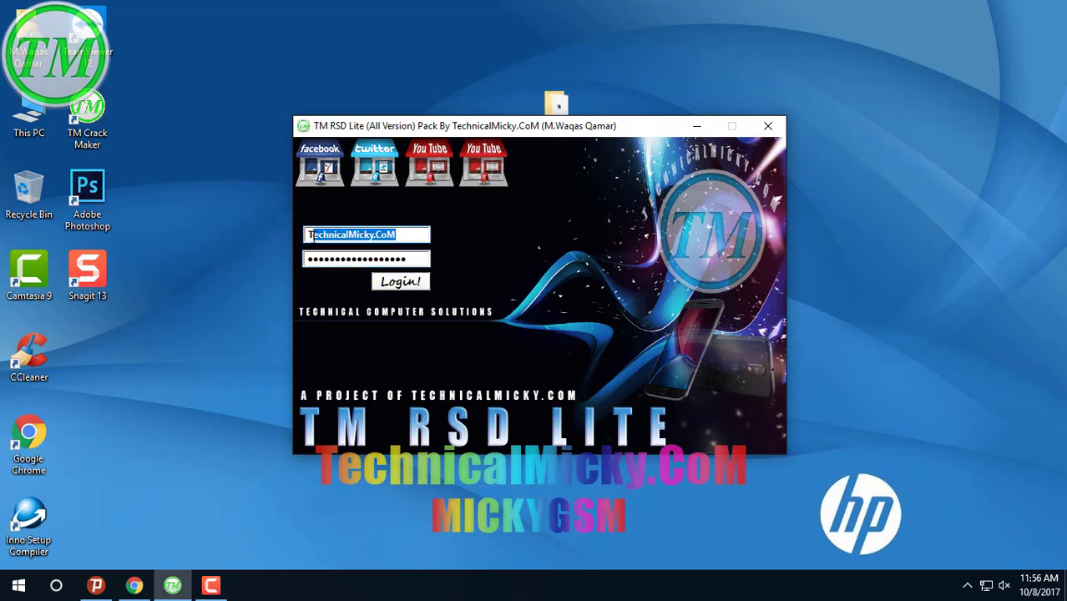
left_click(409, 258)
left_click(406, 281)
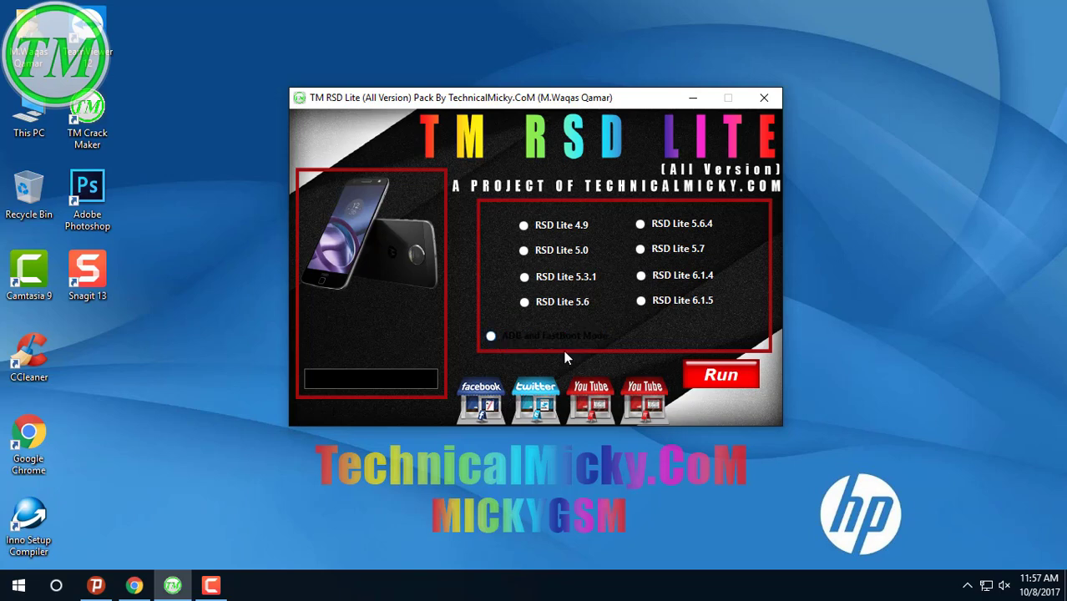
- Run the ADB and FastBoot Mode installer and answer y to its prompts, including installing ADB and Fastboot and installing ADB system-wide
left_click(538, 334)
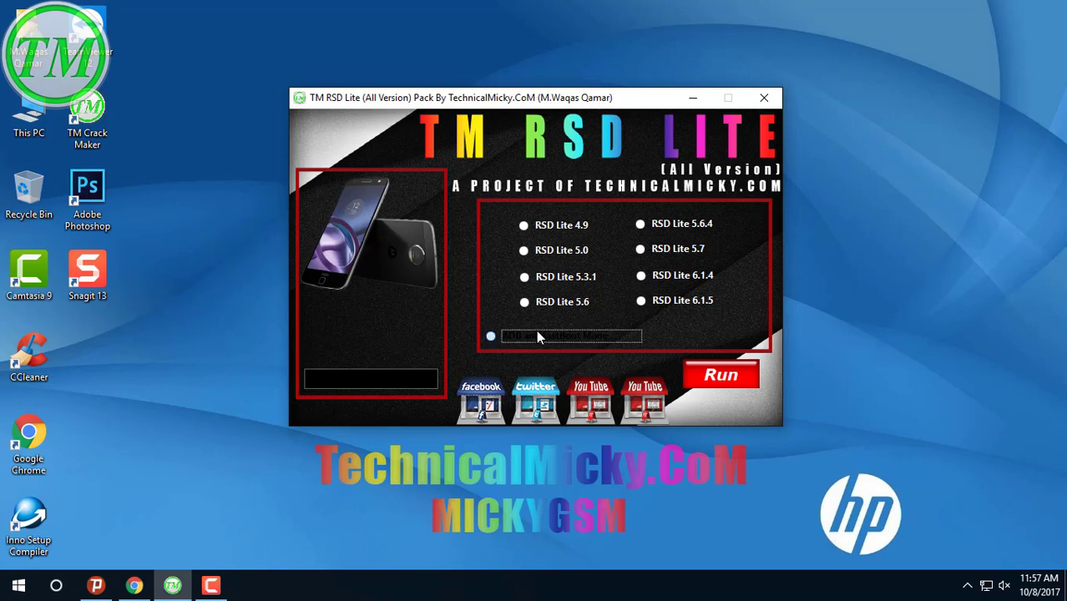
left_click(710, 372)
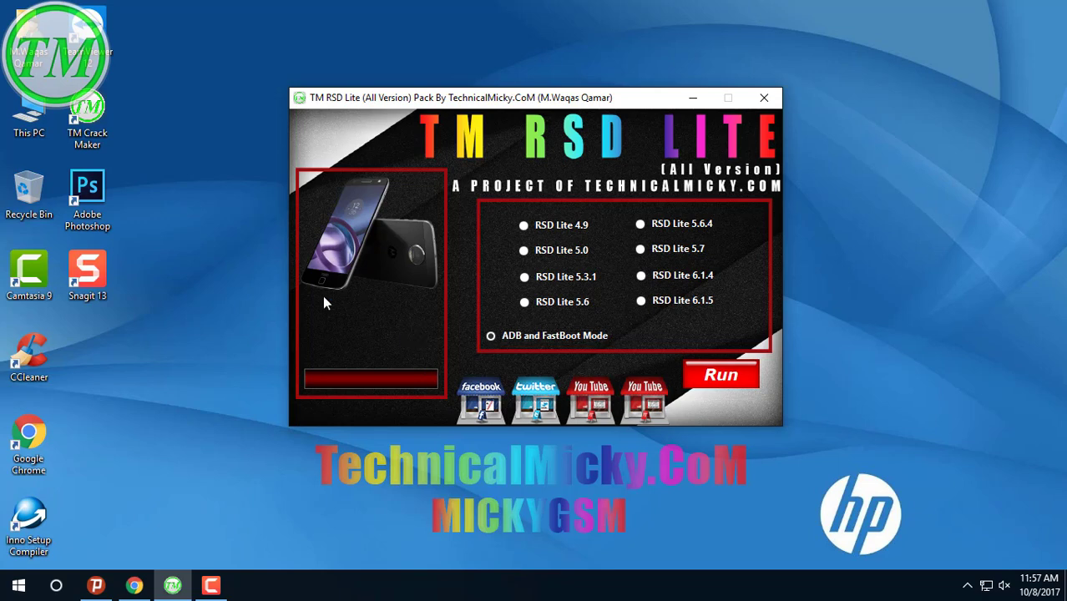
type("y")
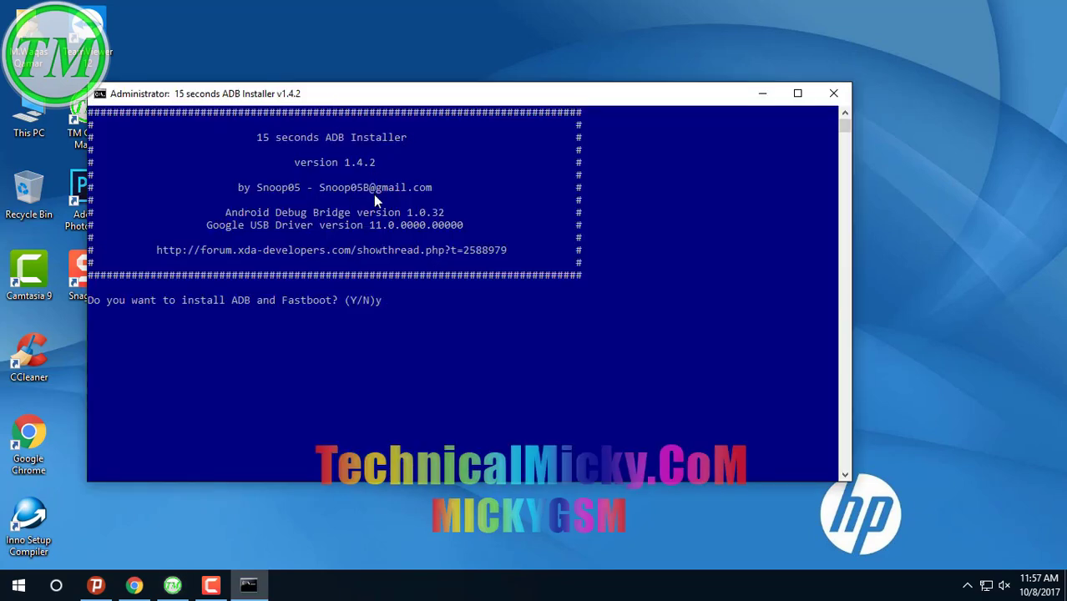
key("Return")
type("y")
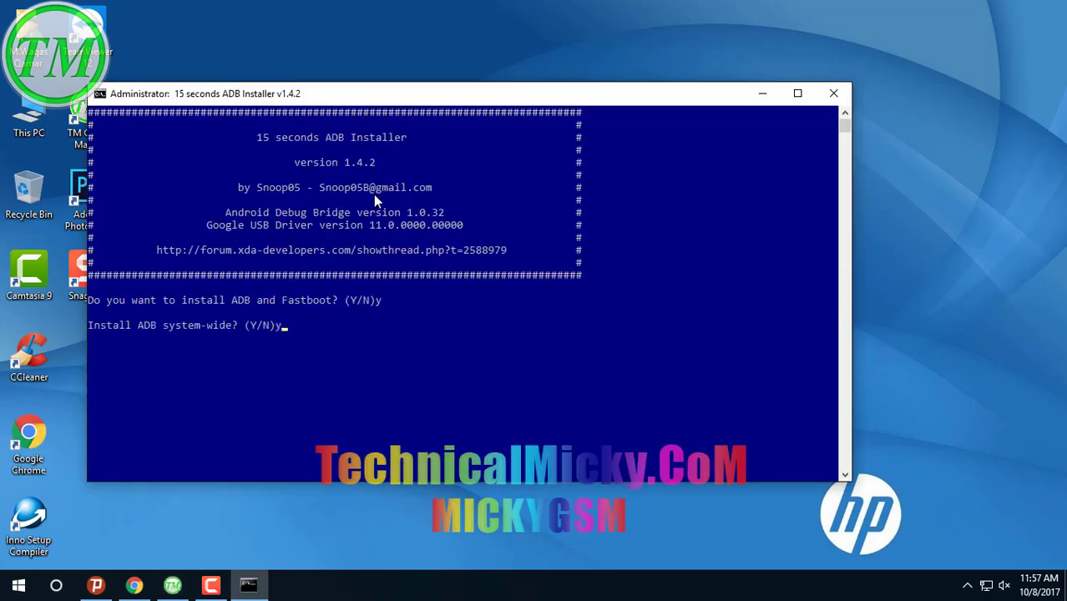
key("Return")
type("y")
key("Return")
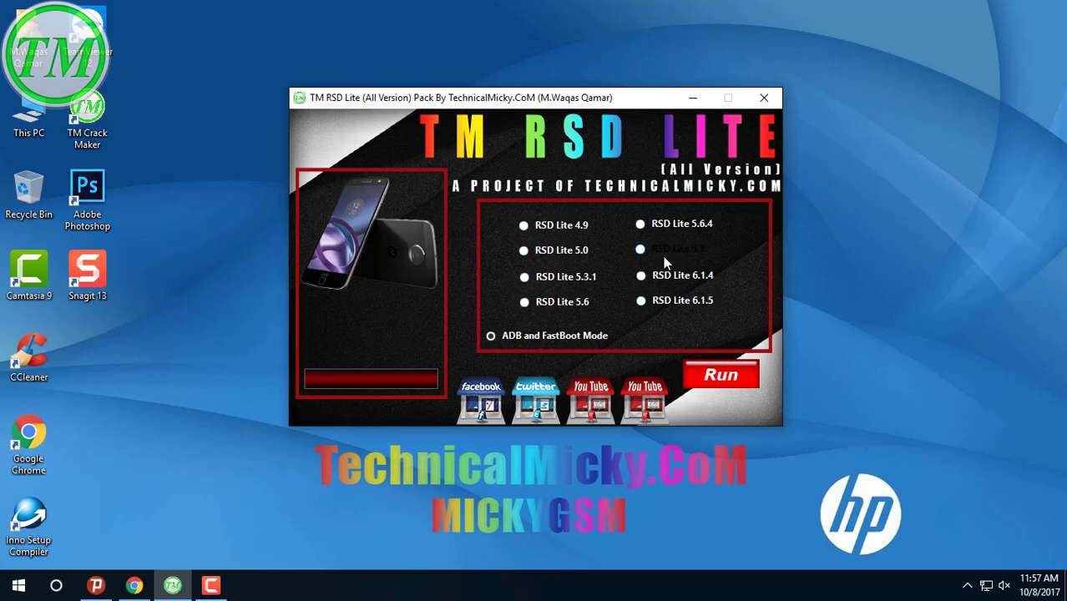
- Run RSD Lite 4.9, view its Multi-Flash / Multi-Flex Tool window, and close it
left_click(567, 221)
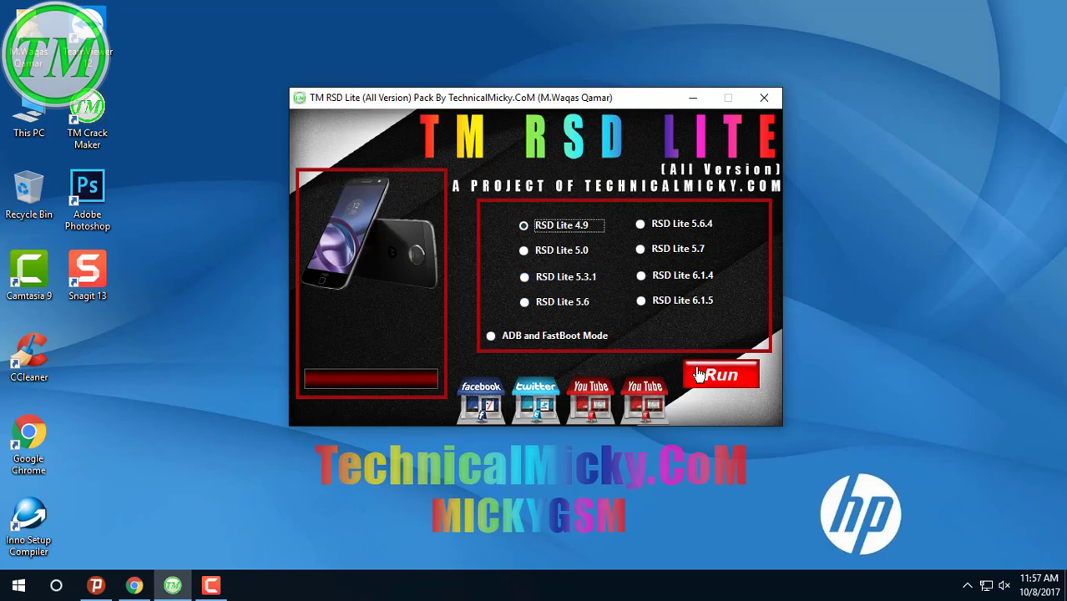
left_click(695, 373)
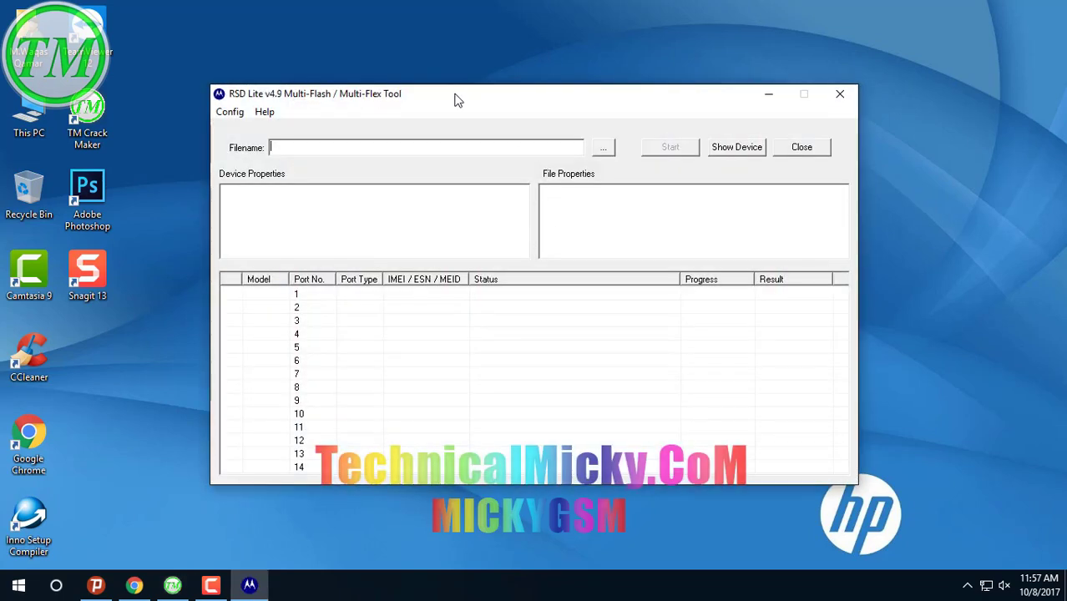
mouse_move(455, 98)
left_mouse_down()
mouse_move(445, 100)
mouse_move(458, 107)
mouse_move(447, 56)
mouse_move(449, 79)
left_mouse_up()
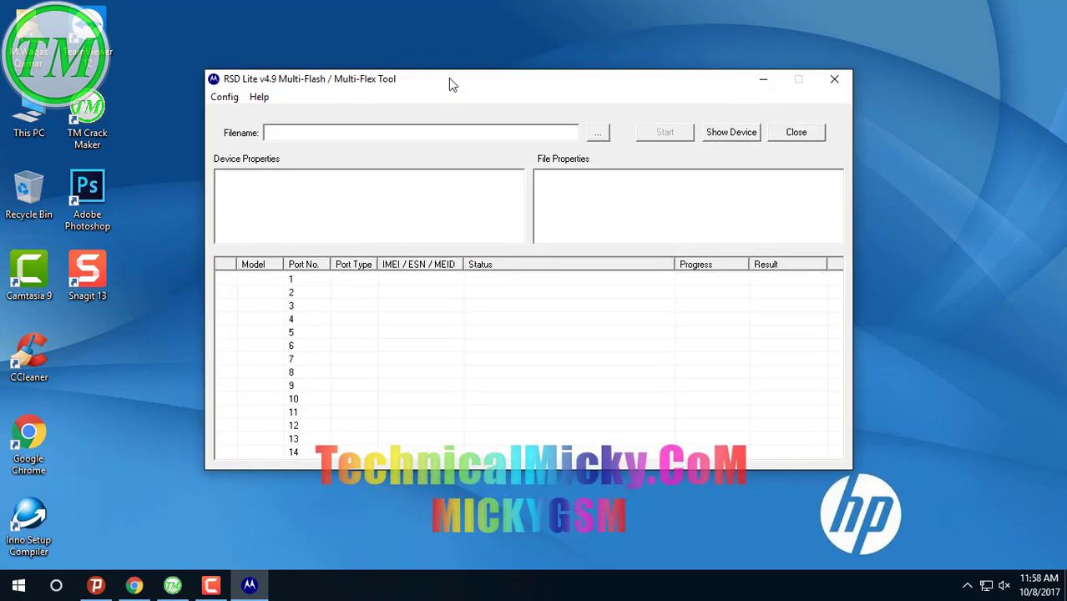
left_click(132, 586)
left_click(834, 78)
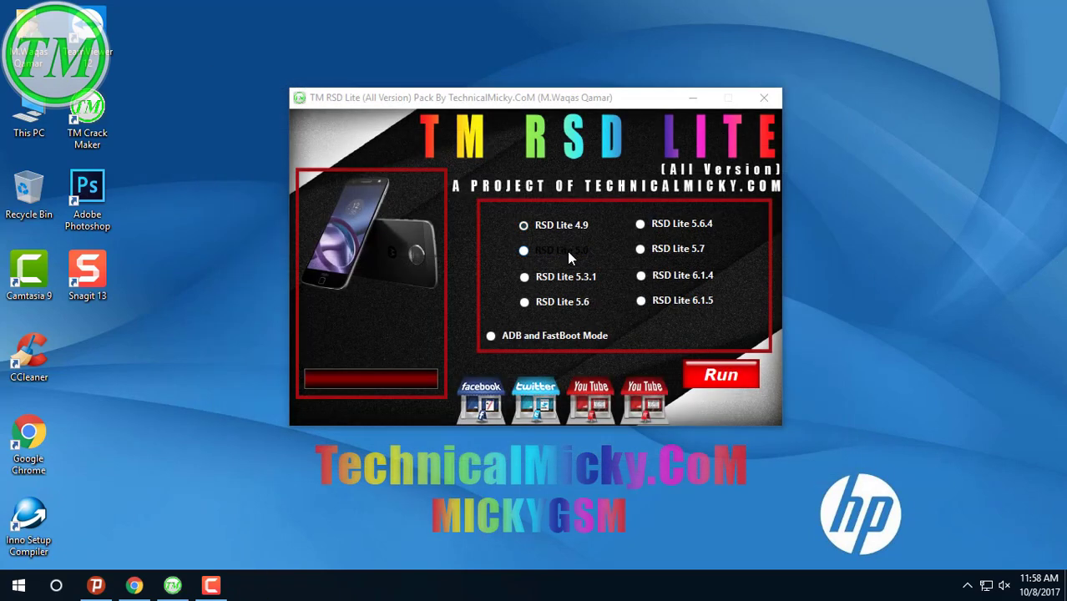
- Run RSD Lite 5.3.1 from the pack and close its tool window after viewing it
left_click(567, 277)
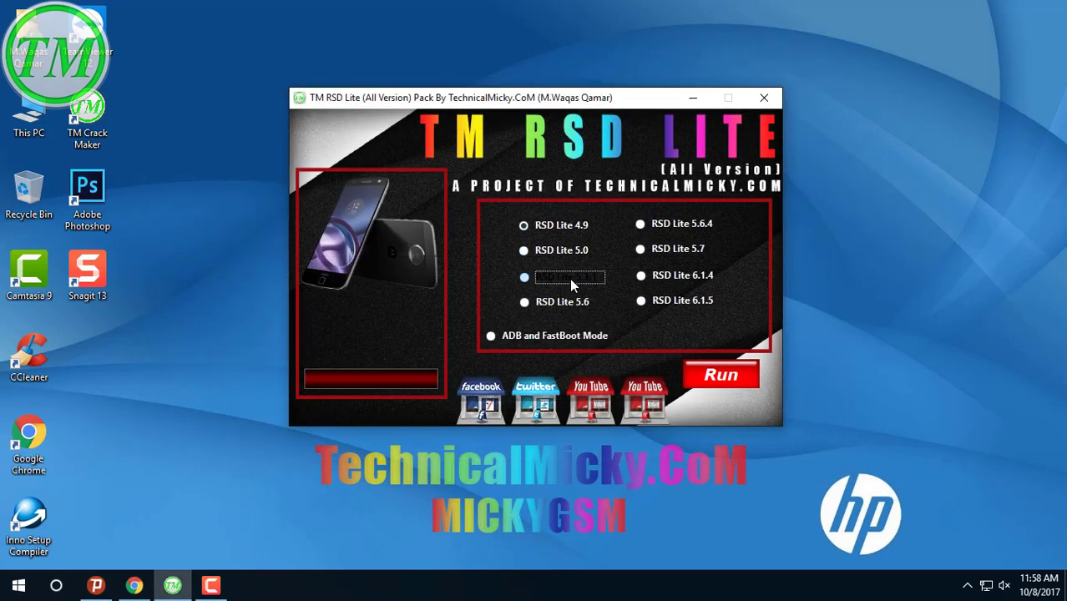
left_click(709, 369)
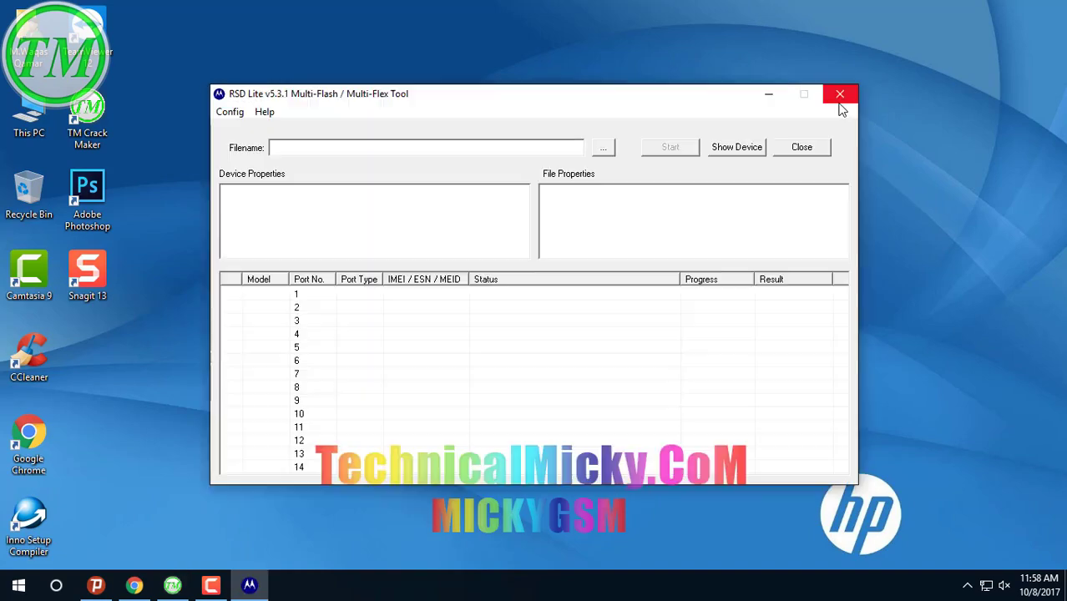
left_click(835, 93)
- Run RSD Lite 6.1.5 from the pack and close its tool window after viewing it
left_click(641, 301)
left_click(751, 383)
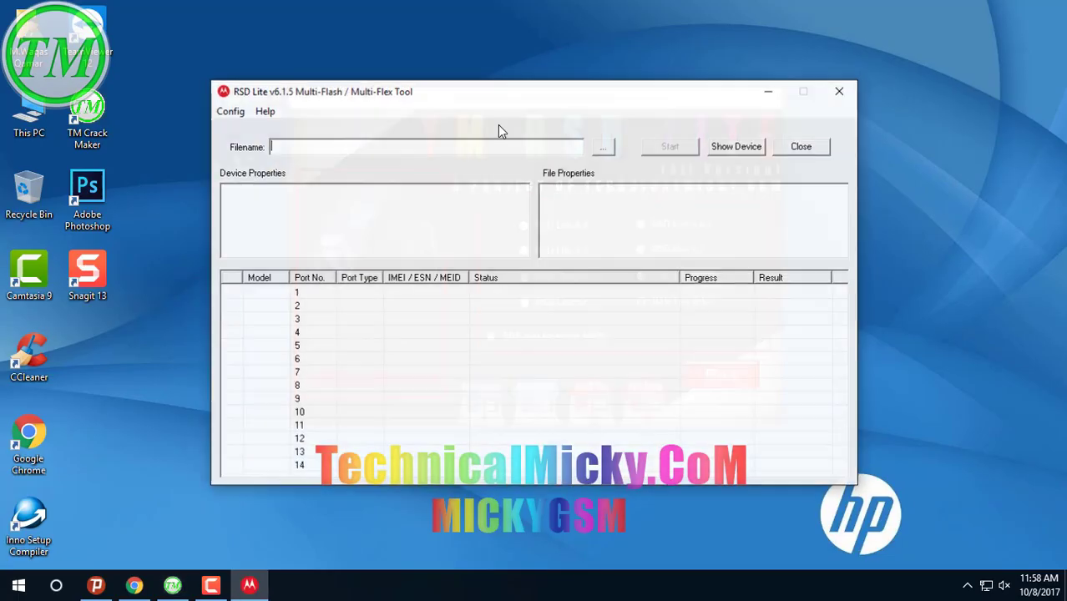
left_click(837, 58)
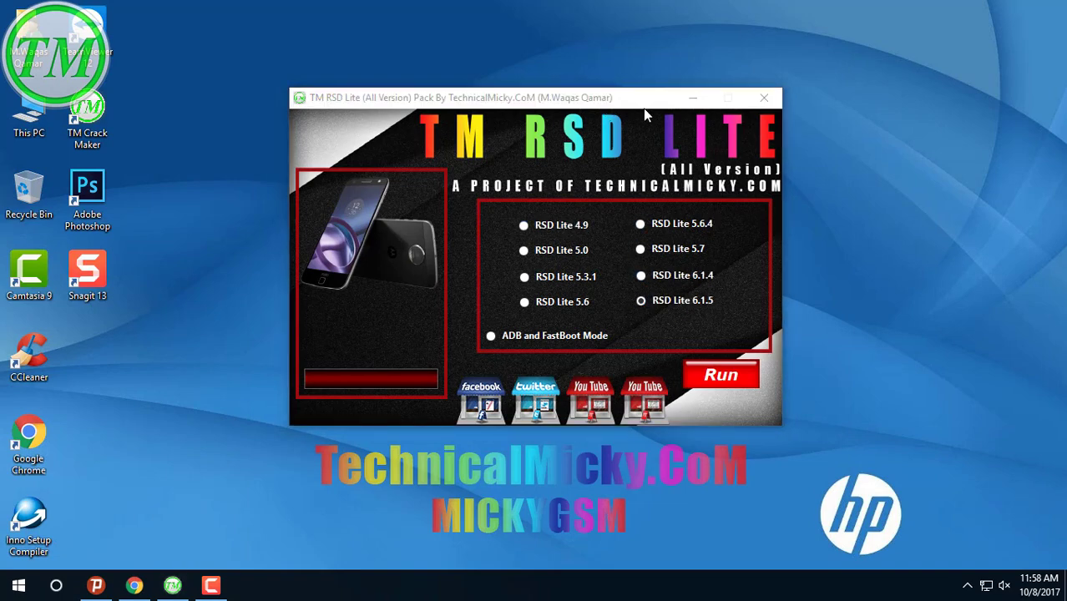
- Close the TM RSD Lite (All Version) pack window
left_click_drag(667, 103, 691, 104)
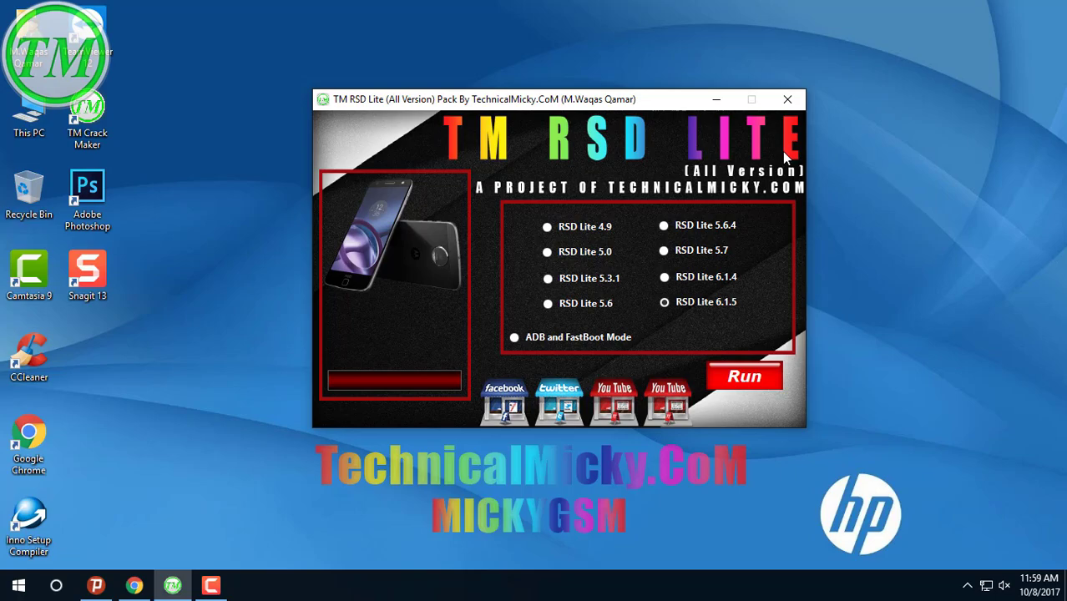
left_click(788, 100)
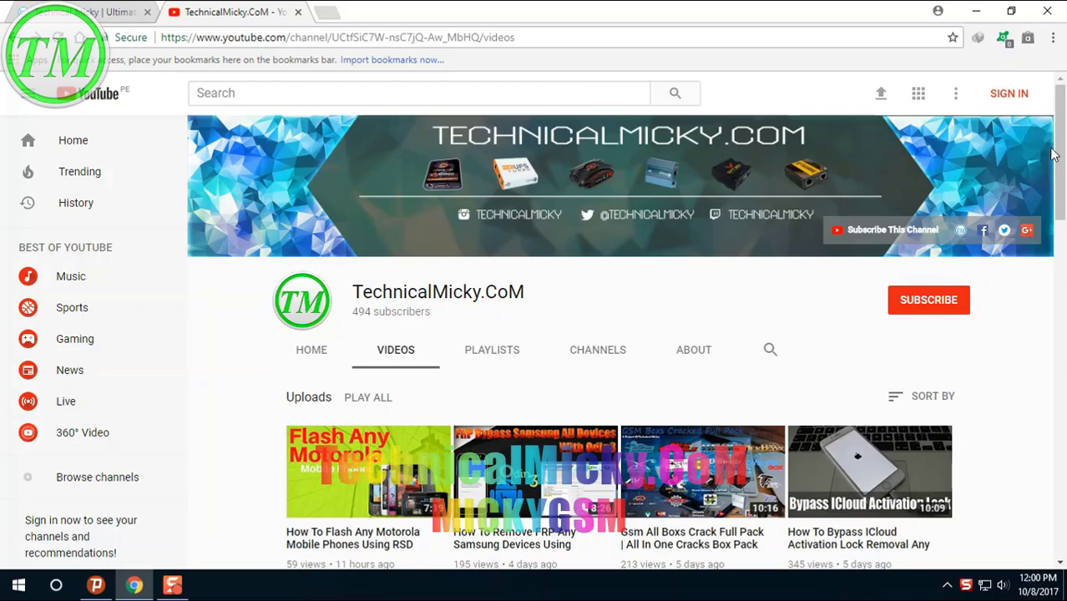
left_click_drag(1063, 150, 1063, 127)
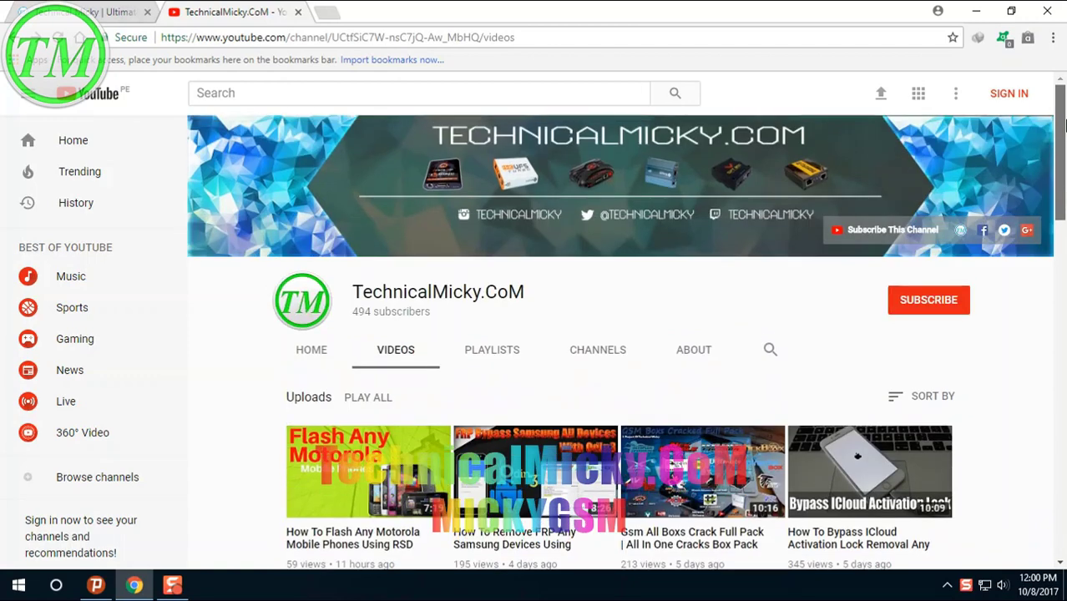